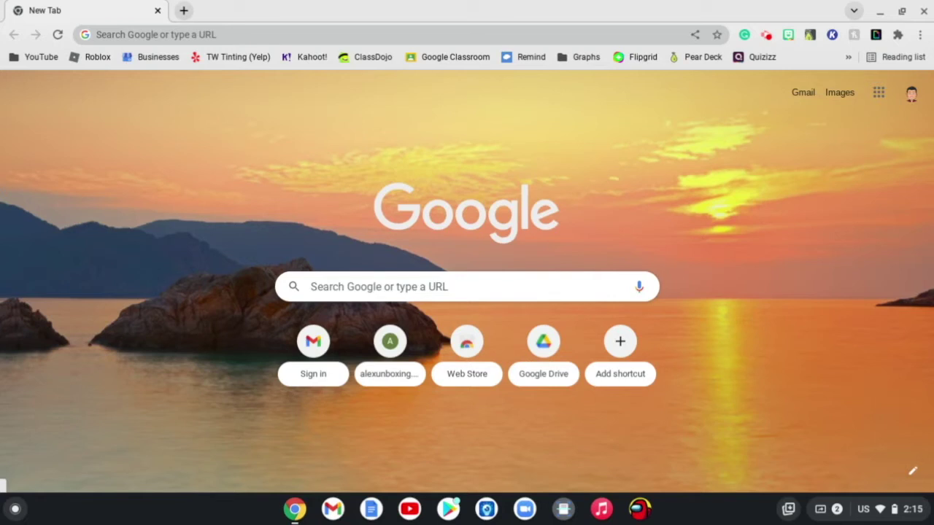
- Open the Google Play Store from the app launcher
click(467, 343)
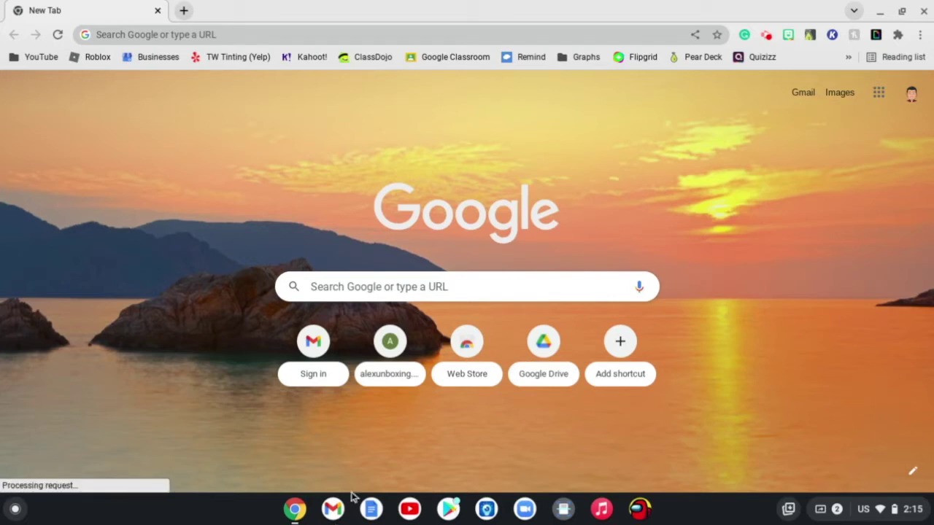
key(super)
scroll(540, 342, up, 2)
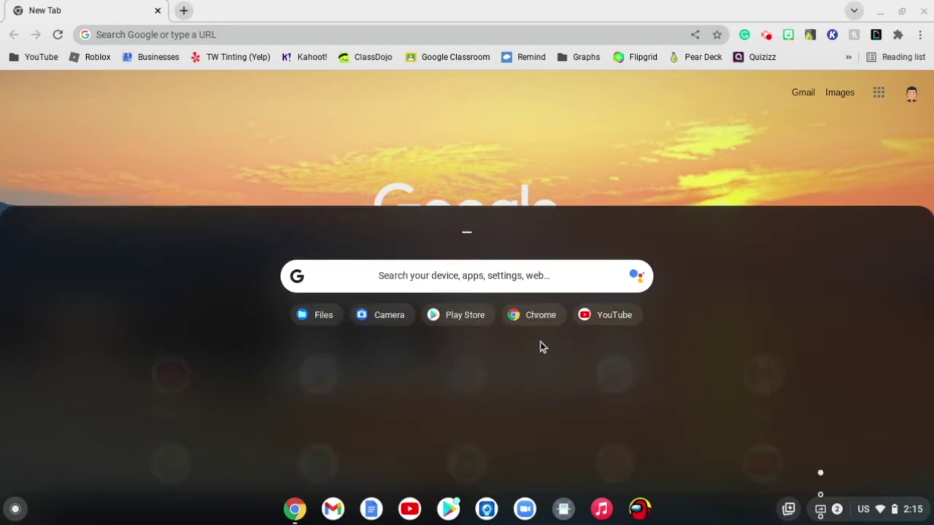
scroll(539, 341, down, 1)
scroll(468, 191, up, 1)
click(429, 334)
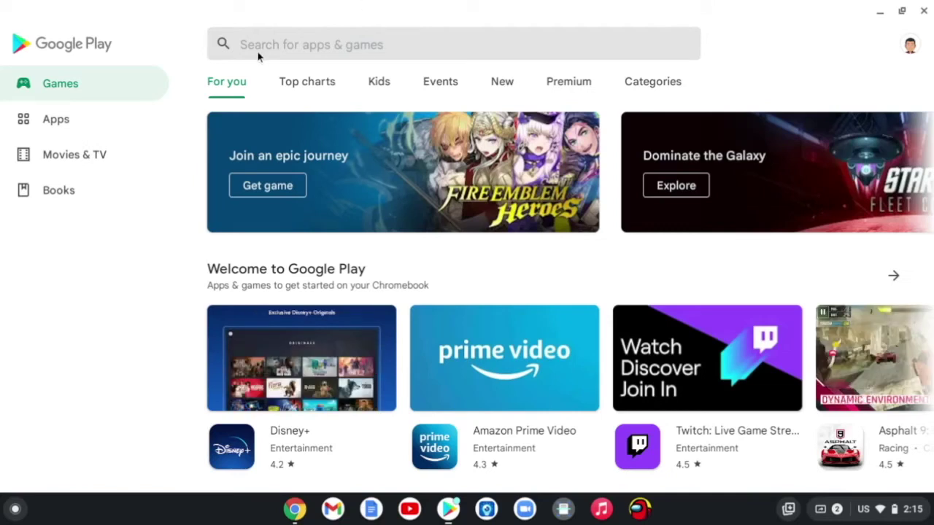
- Find Roblox from recent searches, install it, and check its download progress
click(343, 54)
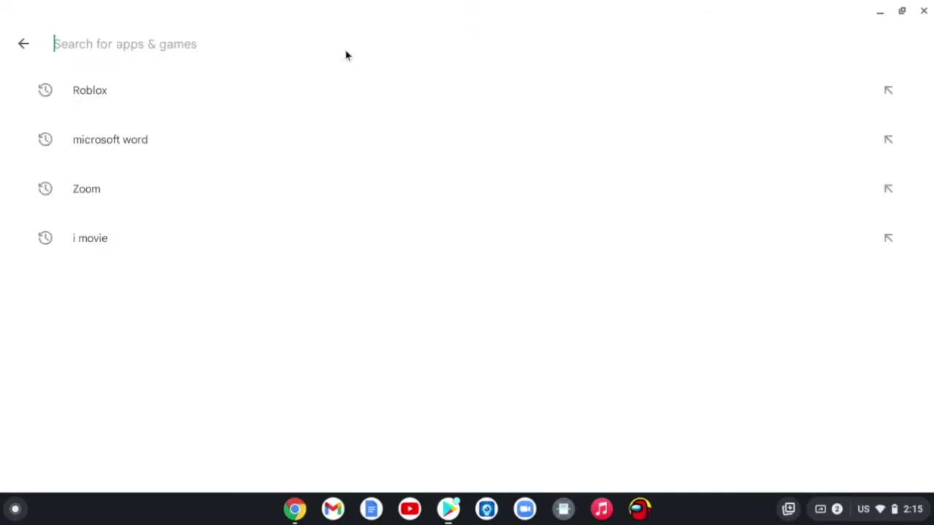
click(97, 93)
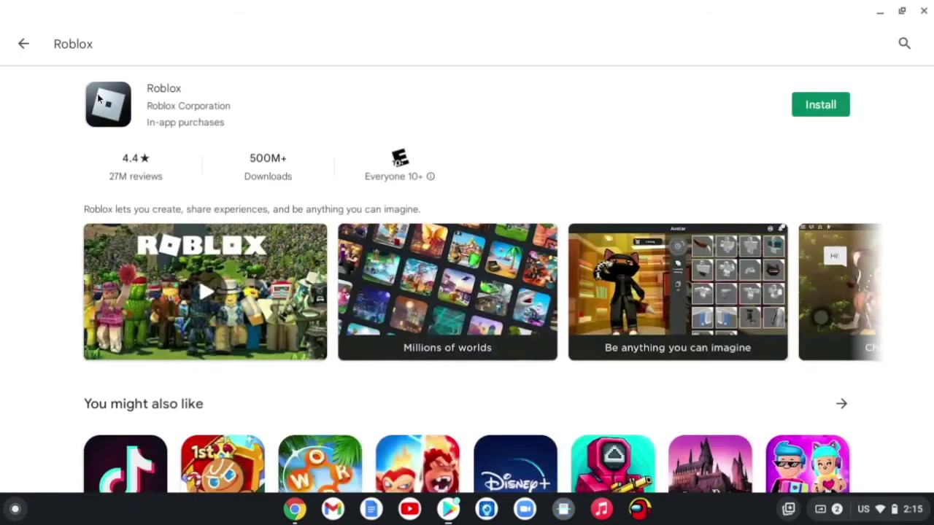
click(813, 112)
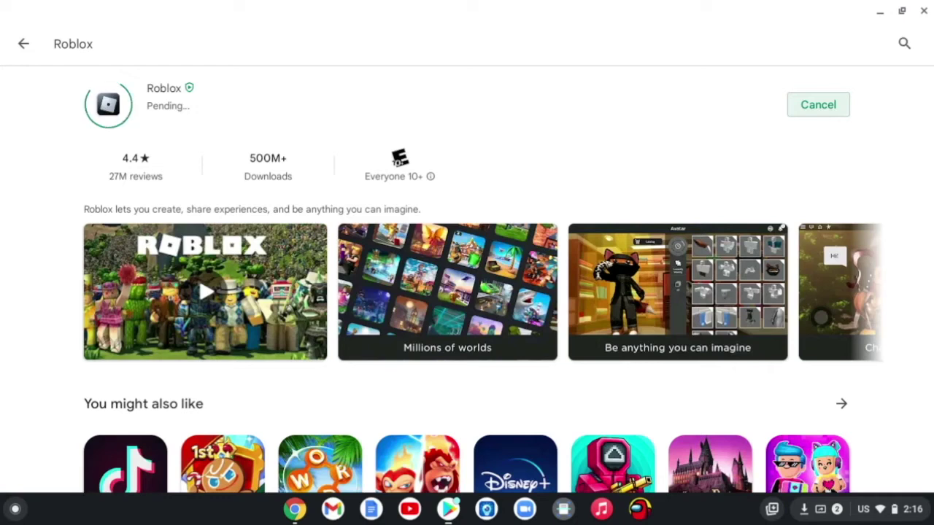
click(886, 509)
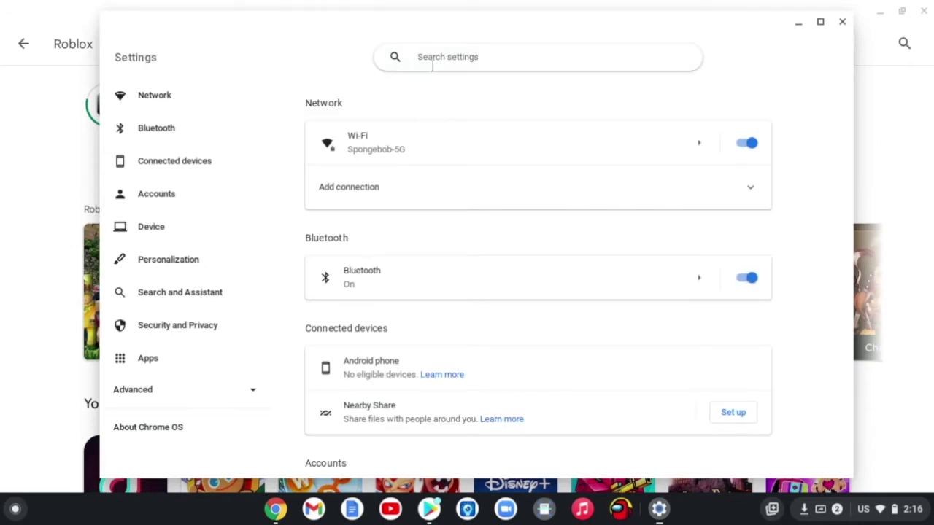
- Look up Disk space in Settings, showing 3.3 GB available, then close Settings
text(Dis)
click(401, 102)
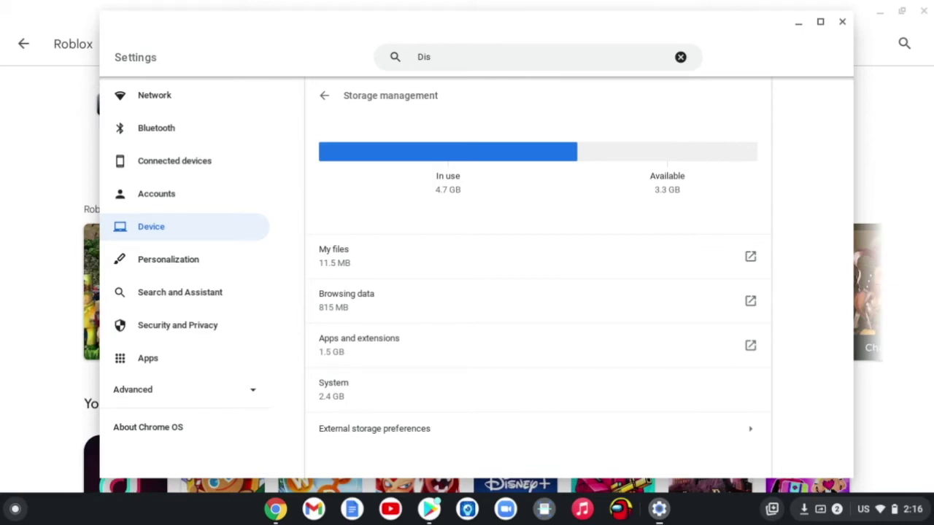
click(839, 21)
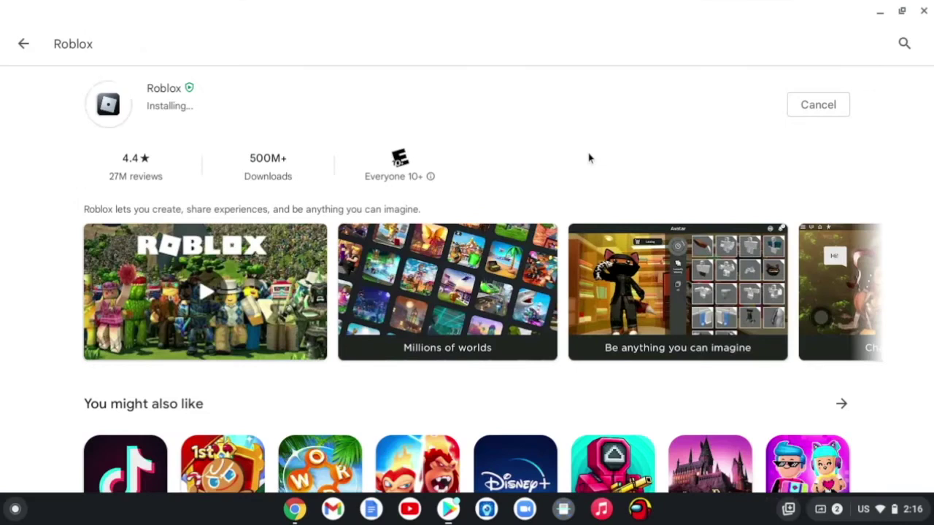
- Drag the Roblox icon from launcher page 2 onto the shelf and launch it
click(863, 509)
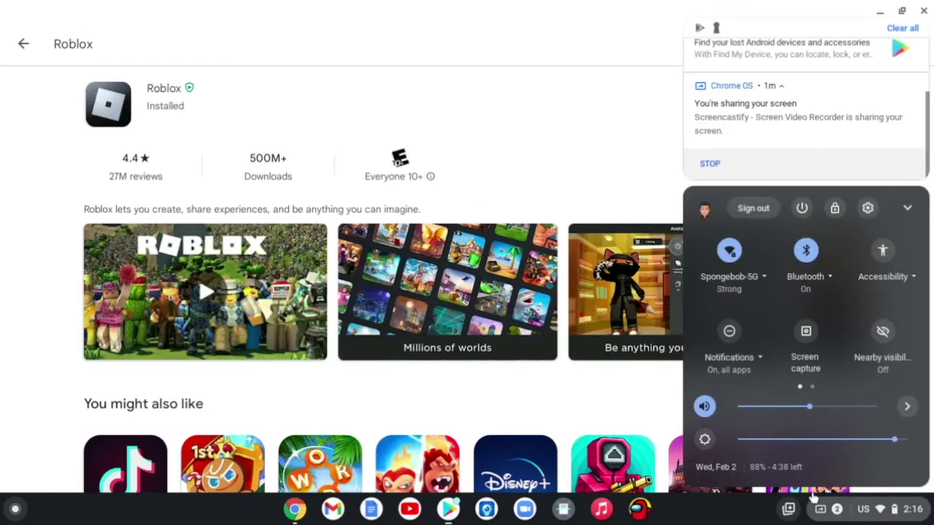
click(860, 510)
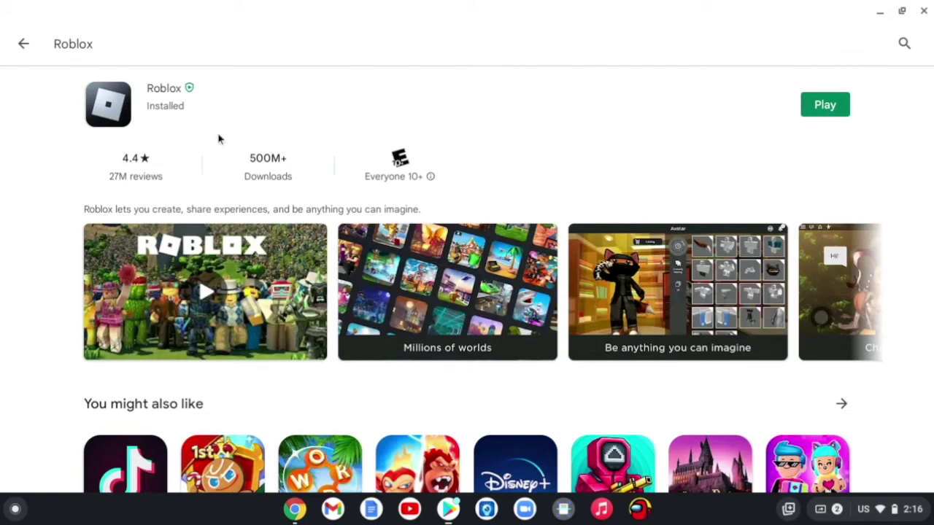
click(15, 508)
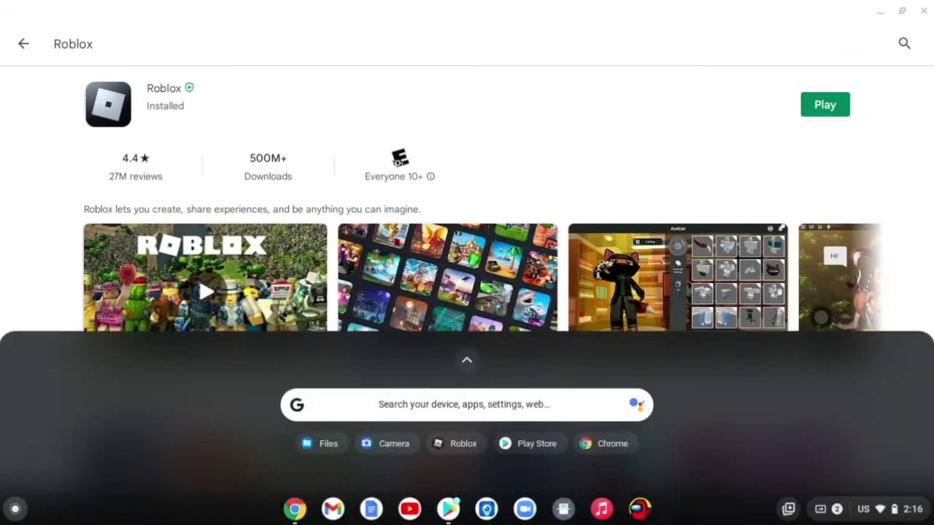
scroll(329, 334, down, 2)
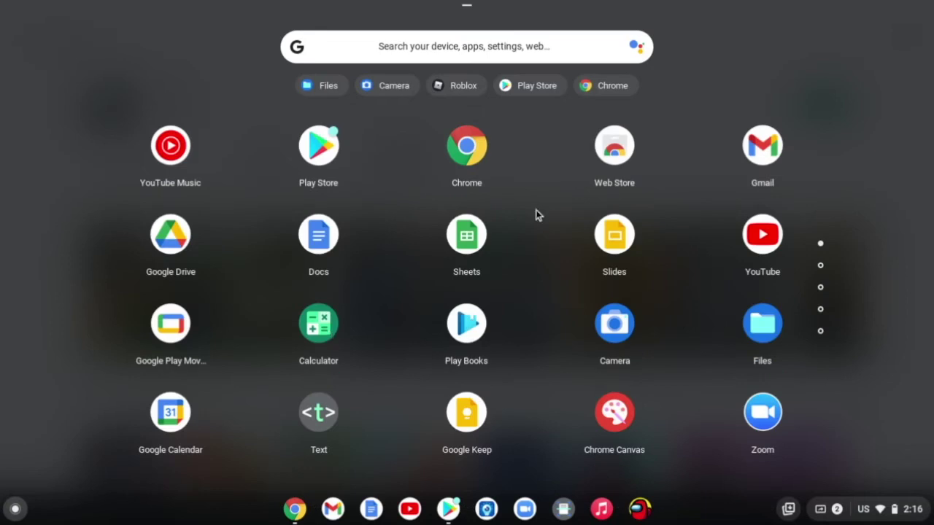
scroll(543, 213, down, 2)
drag(611, 150, 504, 511)
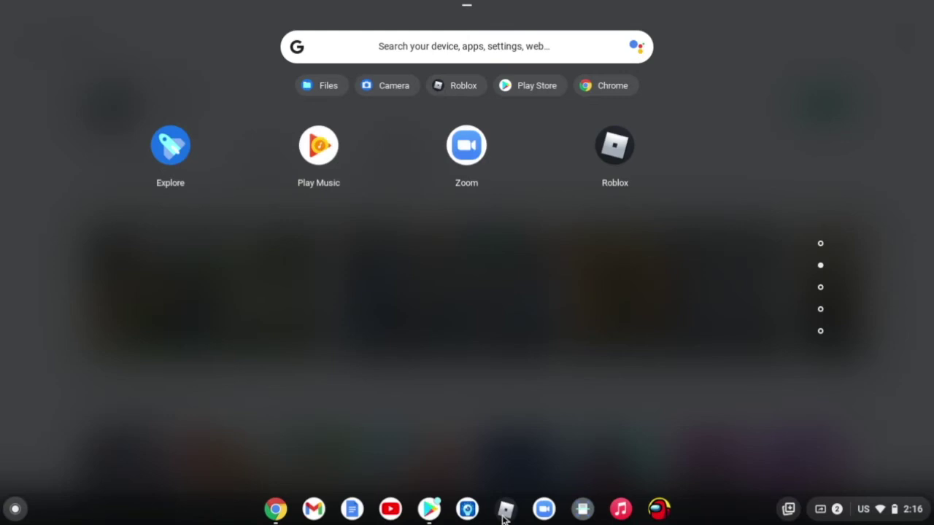
click(504, 509)
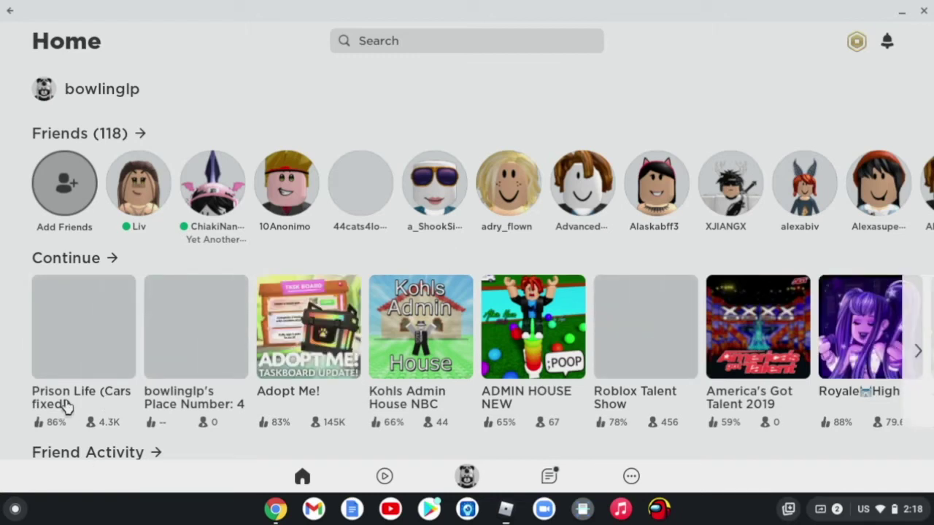
- Open Prison Life from the Continue row on the Roblox Home screen
click(64, 357)
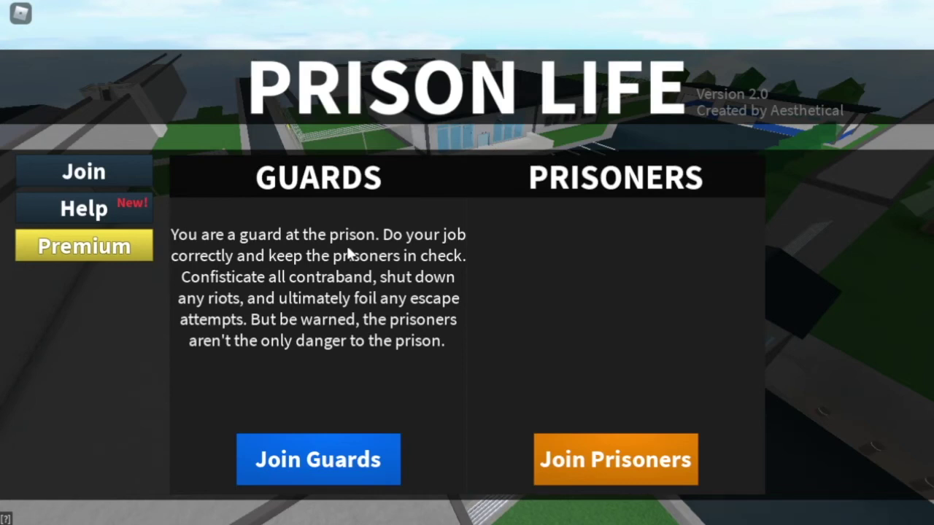
- Join the Prisoners team and walk the inmate forward through the hallways
click(628, 457)
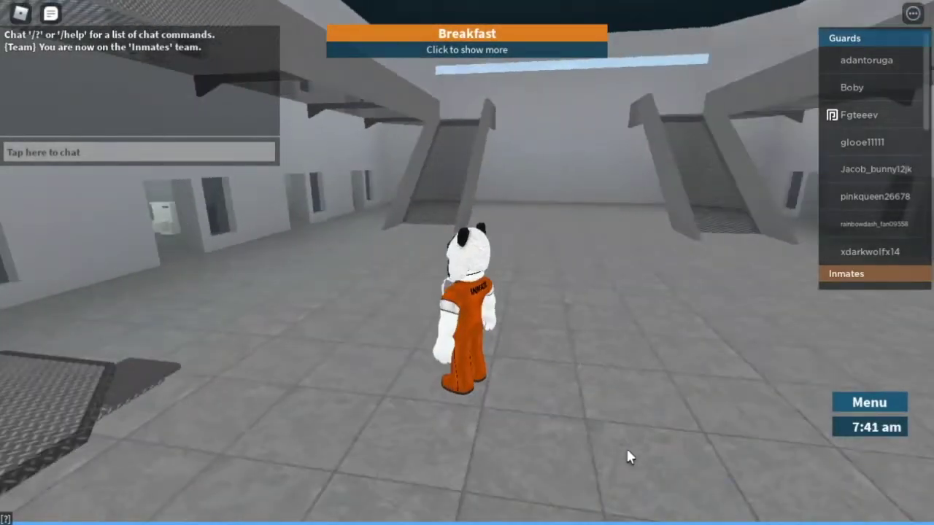
key(w)
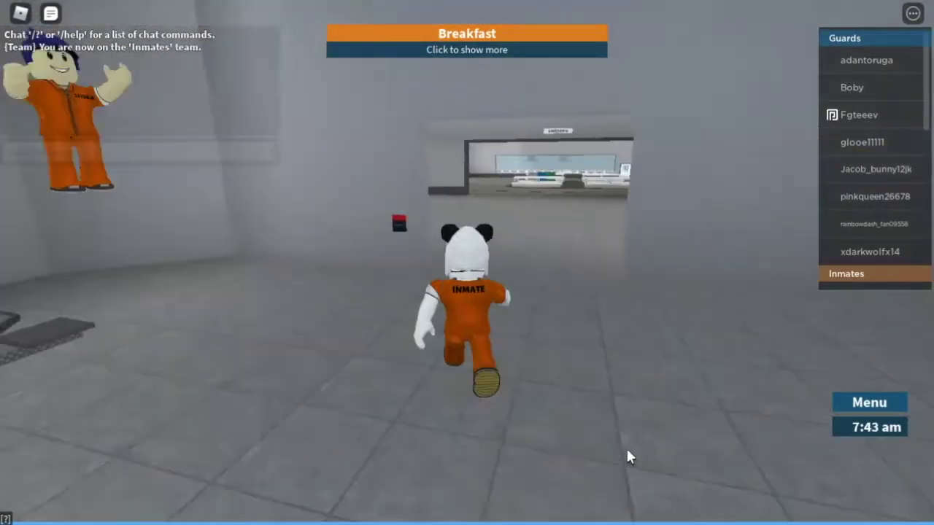
key(w)
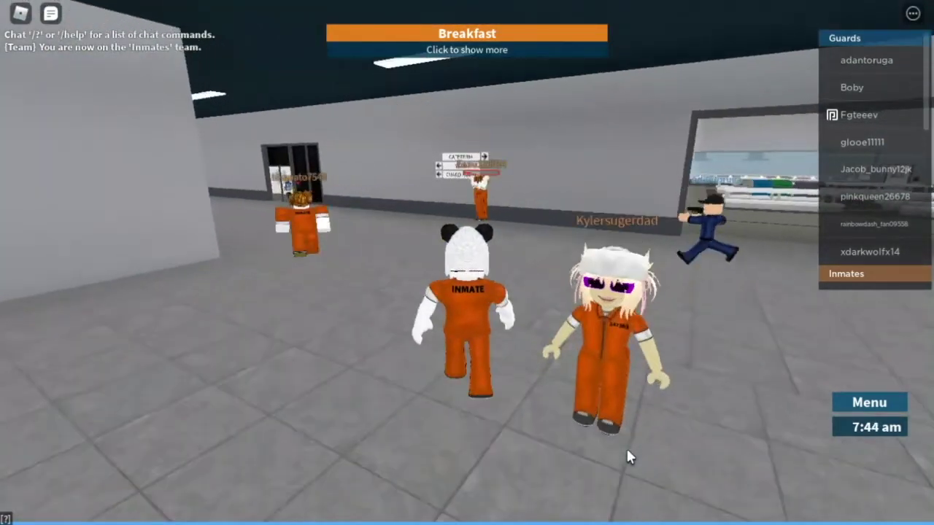
key(w)
key(w)
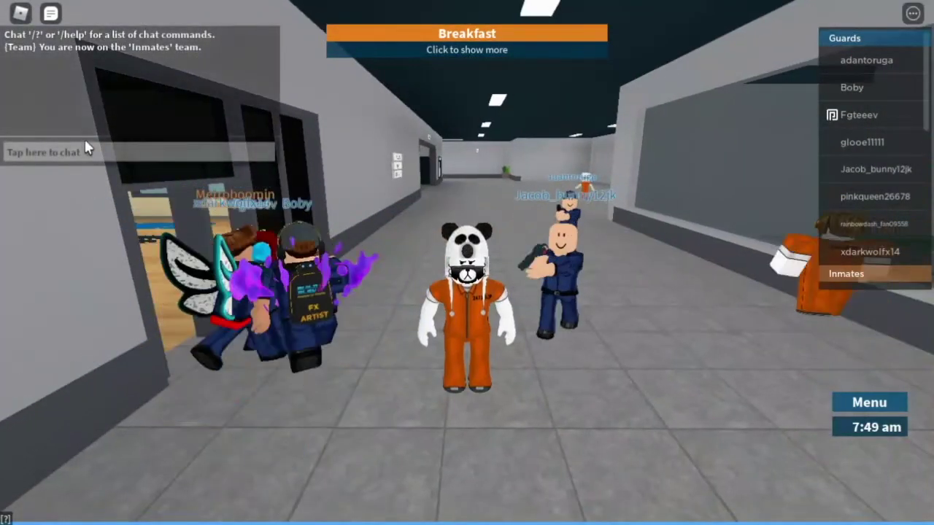
- Leave the Prison Life experience through the Esc game menu
key(Escape)
key(l)
key(Return)
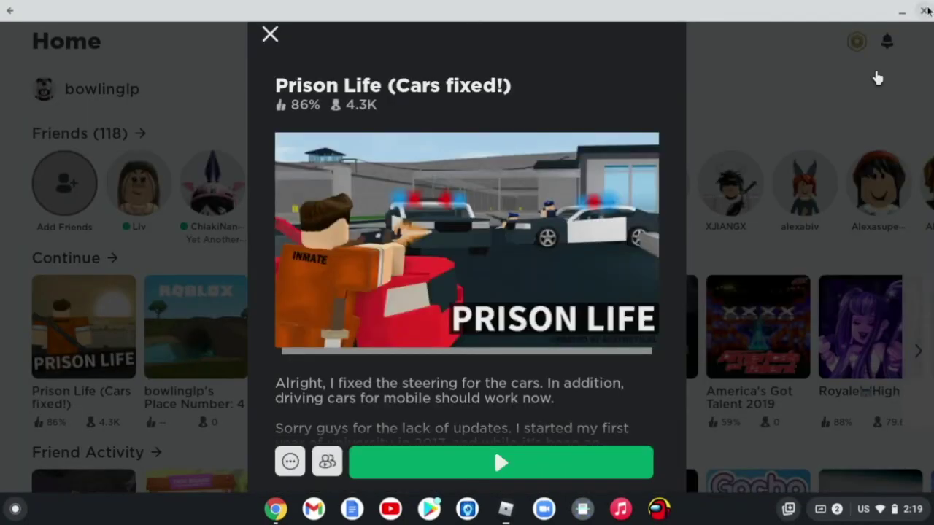
- Close the Roblox app and search Google for 'gg.roblox' in Chrome
click(925, 10)
click(420, 160)
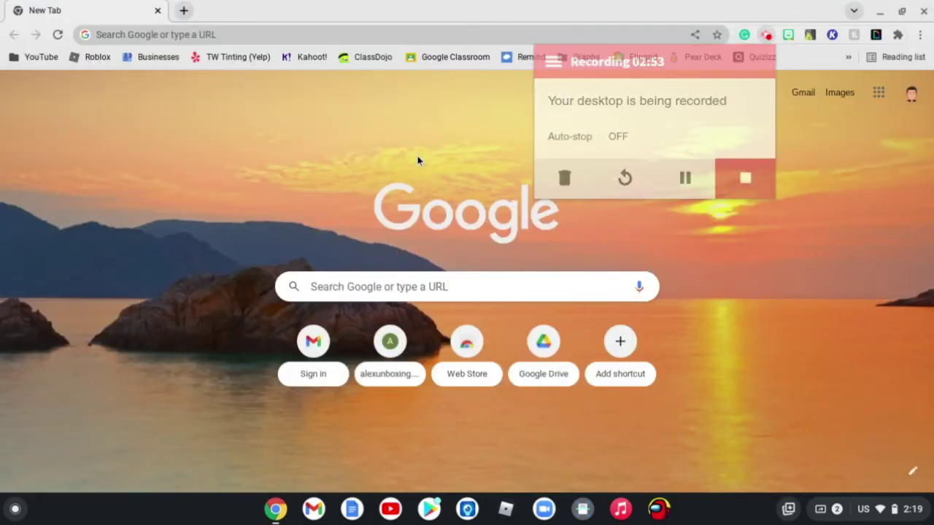
click(415, 37)
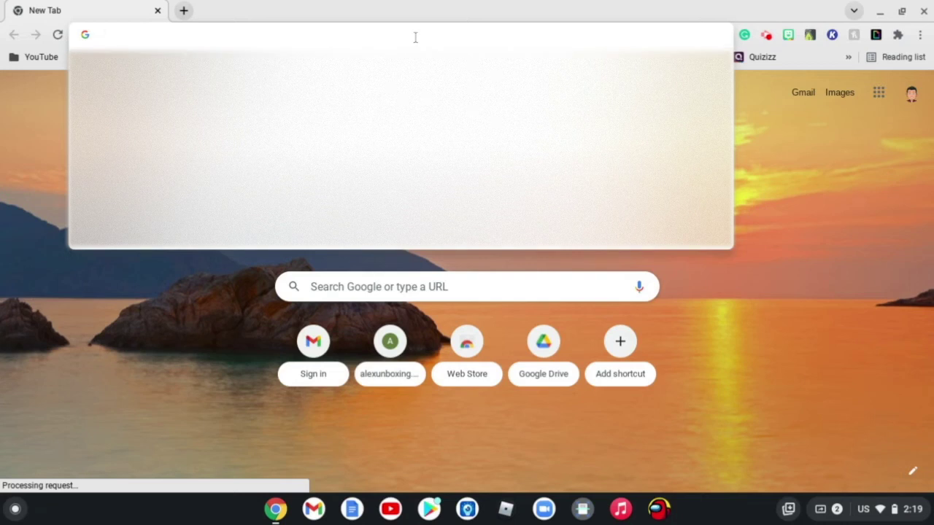
text(gg.ro)
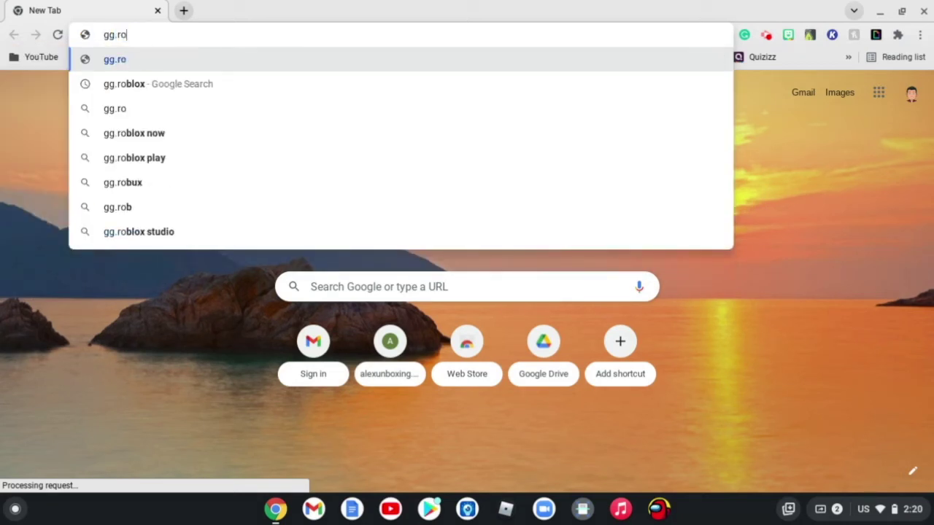
text(blox)
key(Return)
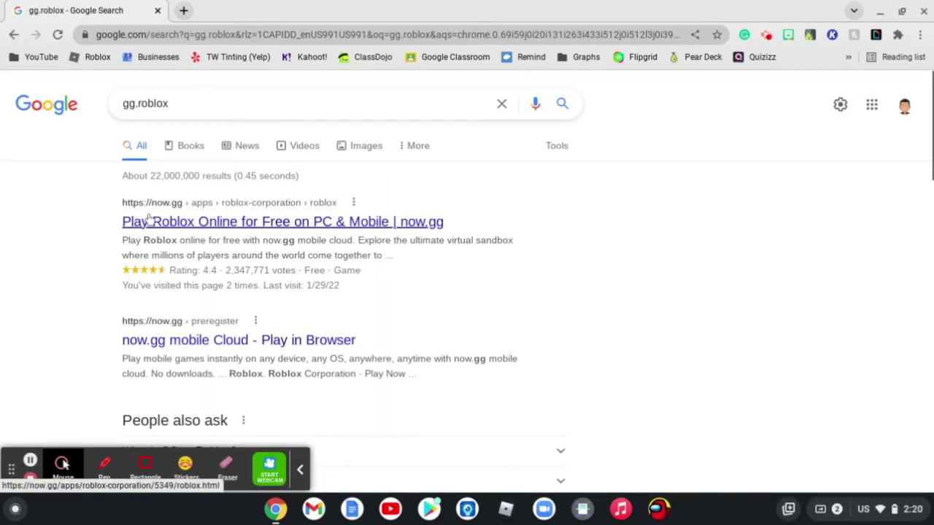
- Open the now.gg Roblox result, choose Play in browser, and Launch game after the ad
click(160, 222)
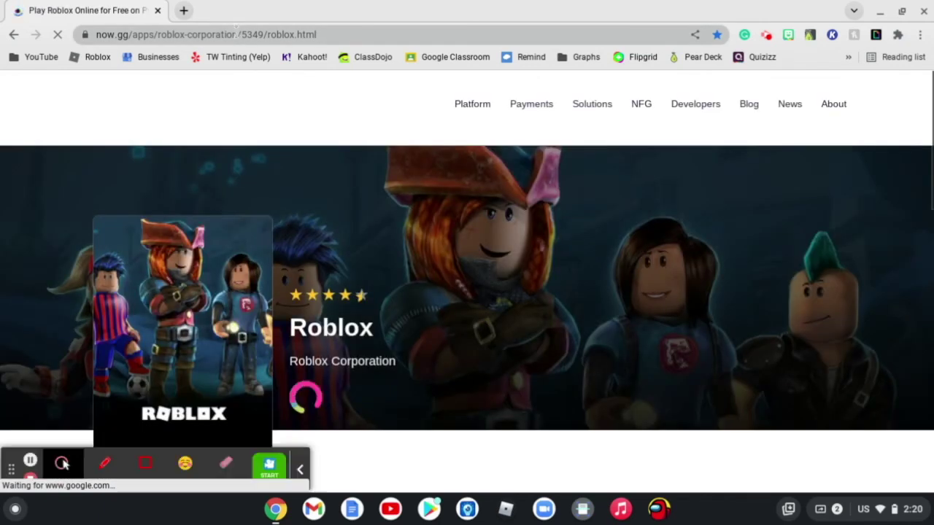
click(235, 34)
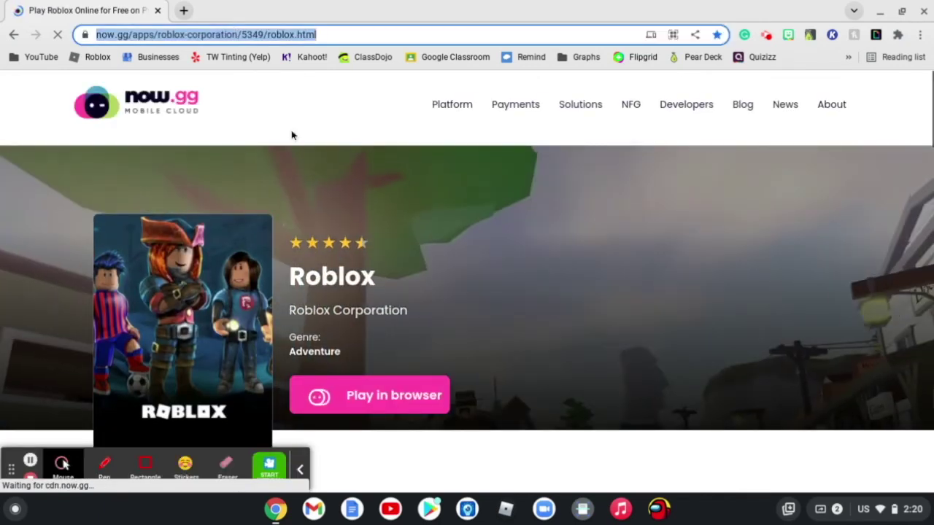
click(321, 191)
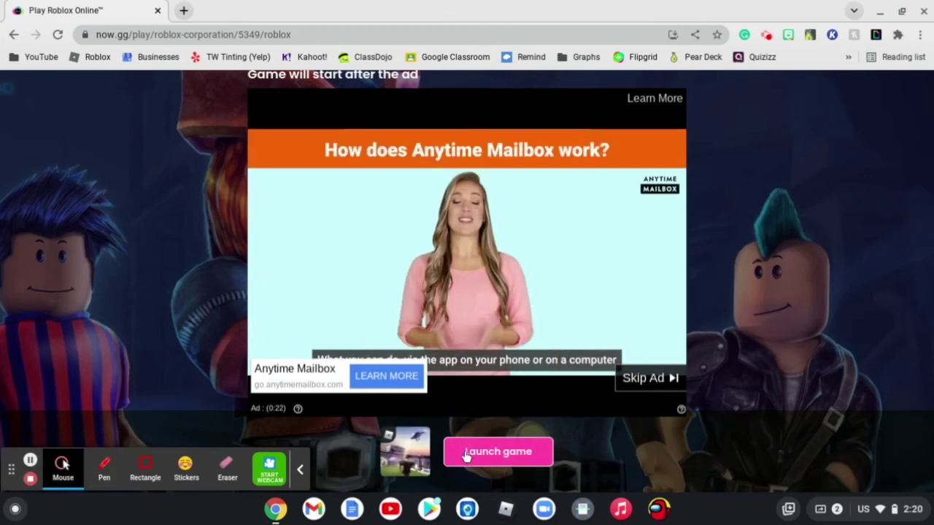
click(467, 458)
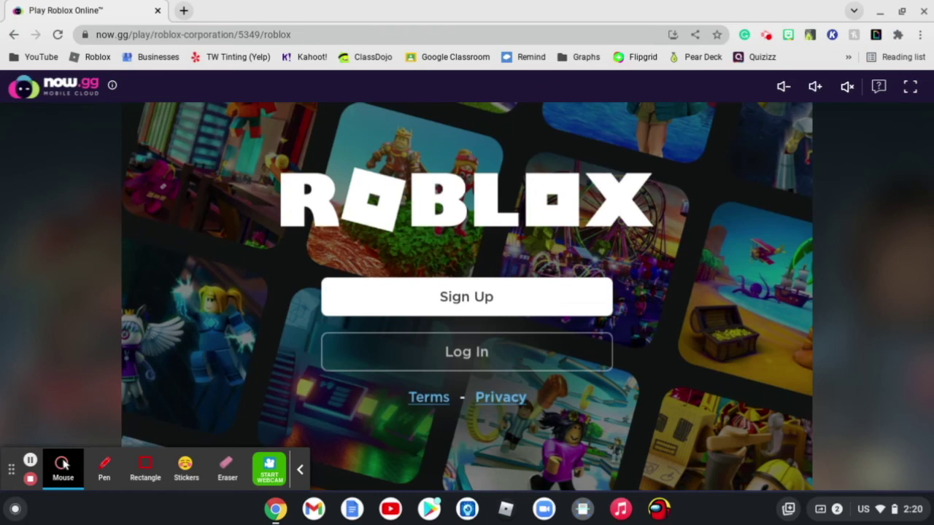
- Choose Log In on the now.gg Roblox start screen
click(461, 370)
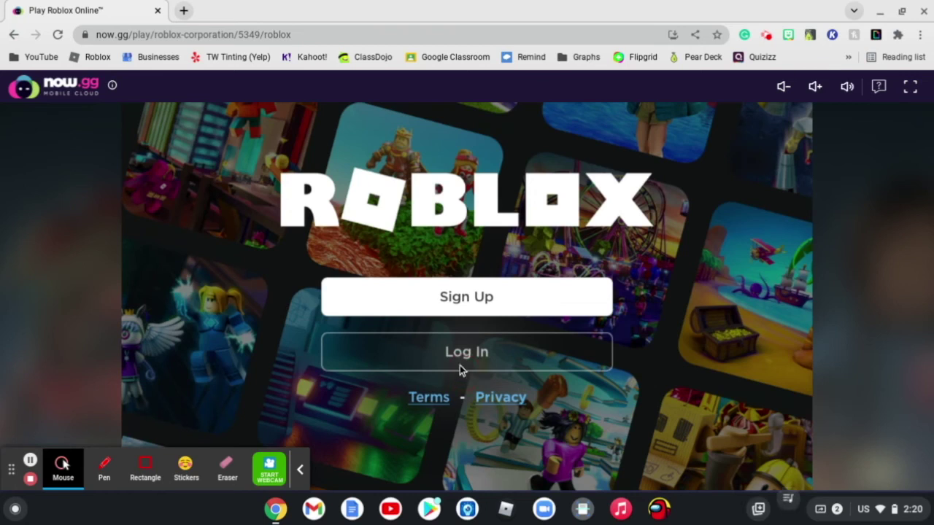